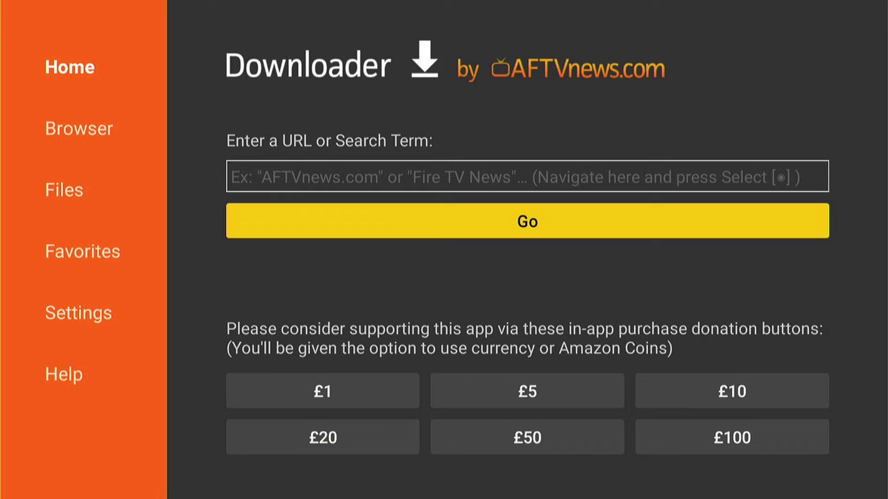
Enter the code 972532 into Downloader's address field with the on-screen keyboard.
key(Up)
key(Return)
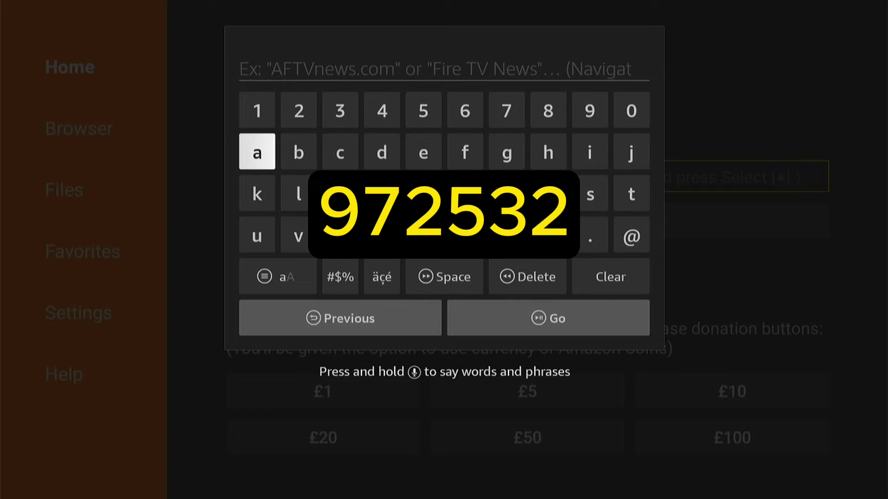
key(Up)
key(Right)
key(Right)
key(Right)
key(Right)
key(Right)
key(Right)
key(Right)
key(Right)
key(Return)
key(Left)
key(Left)
key(Return)
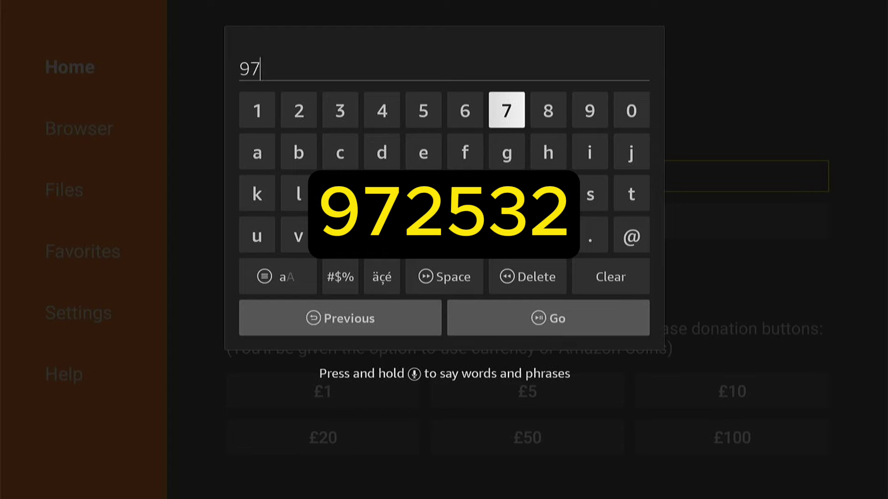
key(Left)
key(Left)
key(Left)
key(Left)
key(Left)
key(Return)
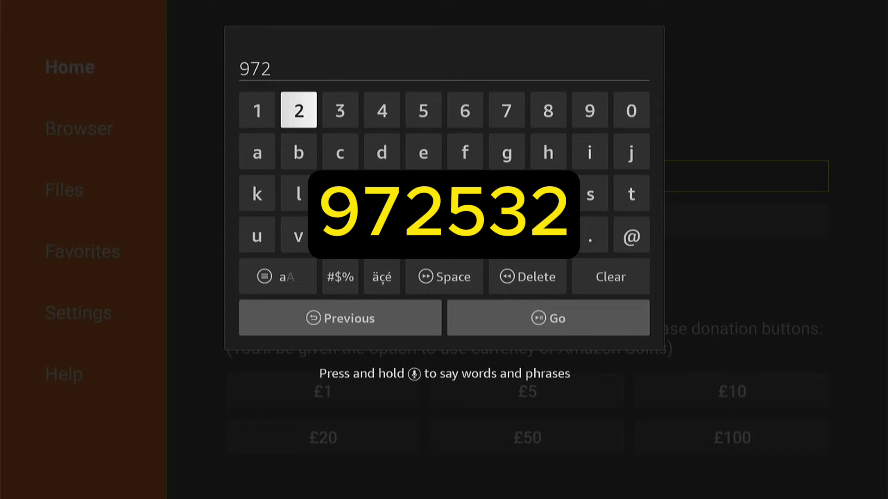
key(Right)
key(Right)
key(Right)
key(Return)
key(Left)
key(Left)
key(Return)
key(Left)
key(Return)
Submit the 972532 address with Go.
key(Down)
key(Down)
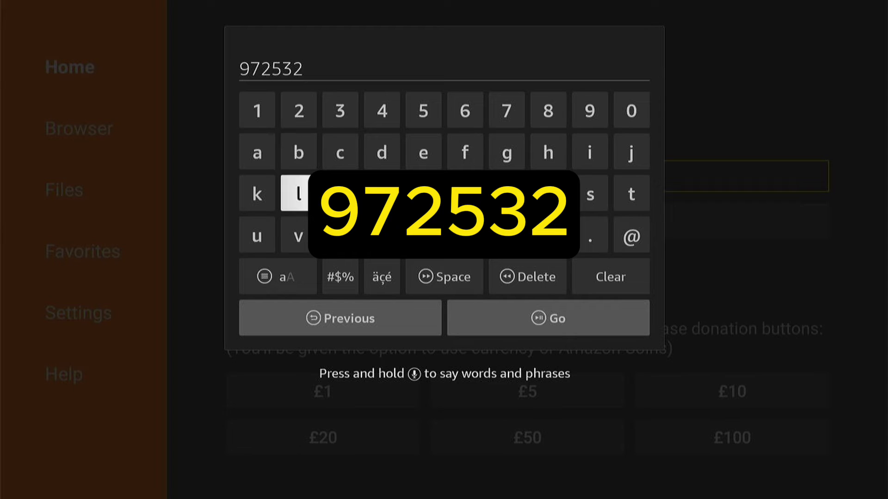
key(Down)
key(Down)
key(Right)
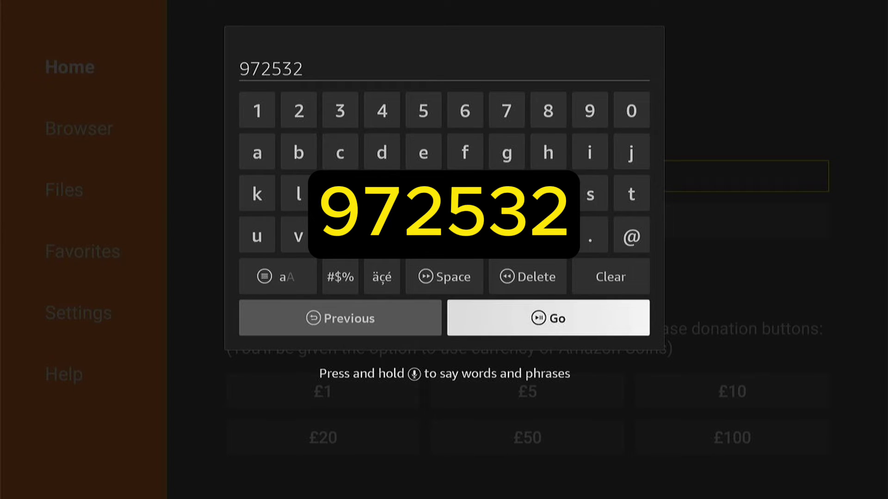
key(Return)
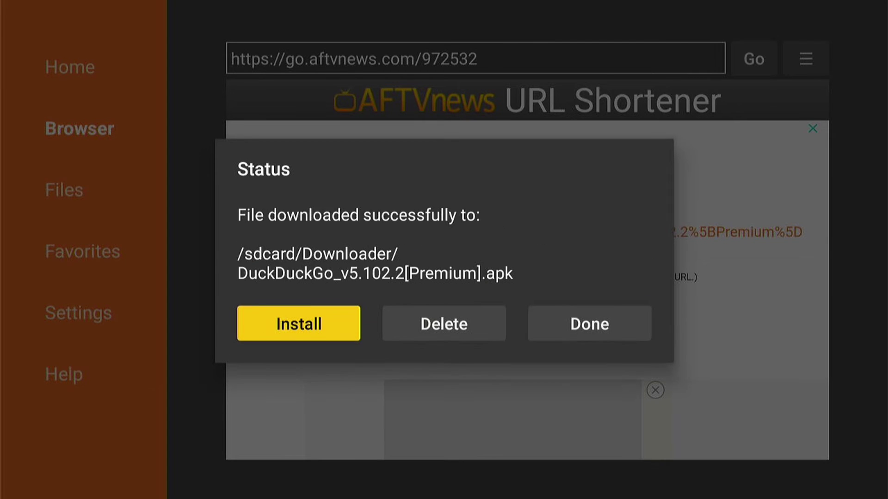
Install the downloaded DuckDuckGo_v5.102.2[Premium].apk from Downloader's Status dialog.
key(Return)
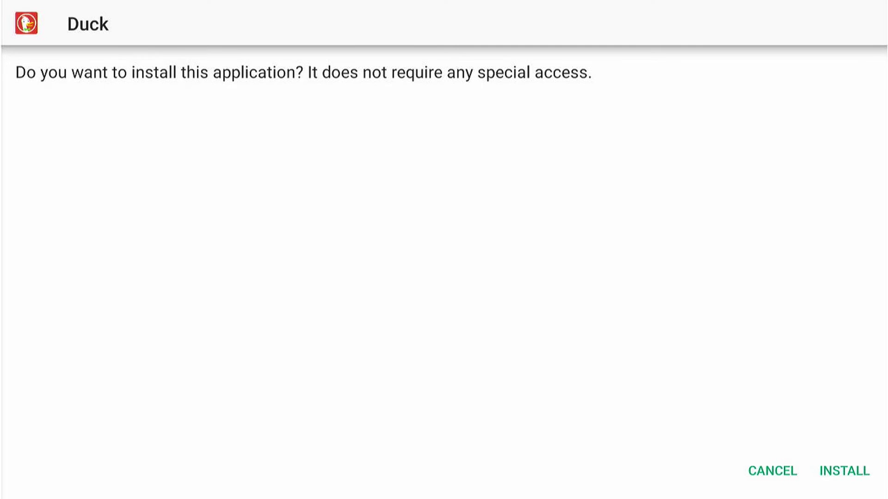
Confirm INSTALL in the Android installer so the DuckDuckGo app installs.
key(Right)
key(Return)
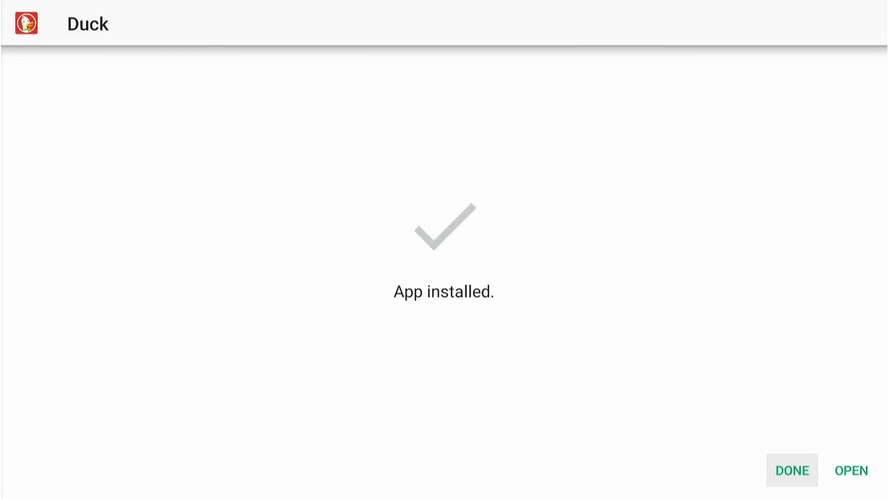
Close the installer, delete the DuckDuckGo APK from Downloader, and return to Home.
key(Return)
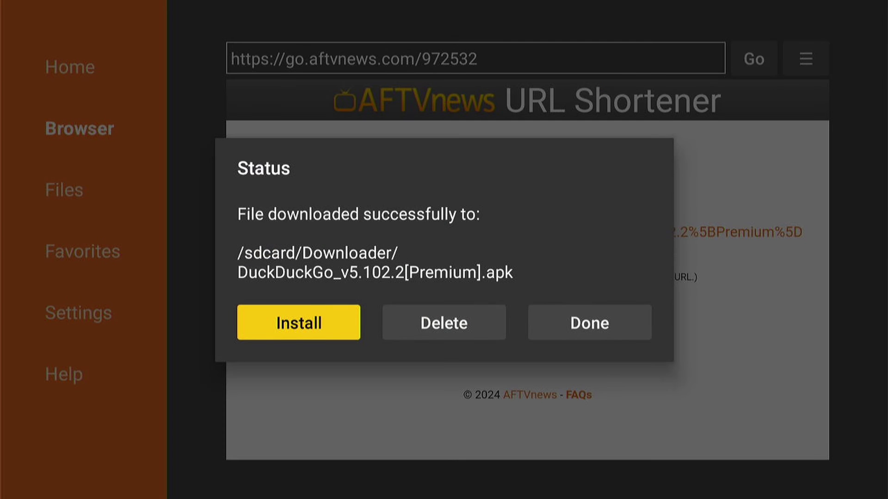
key(Right)
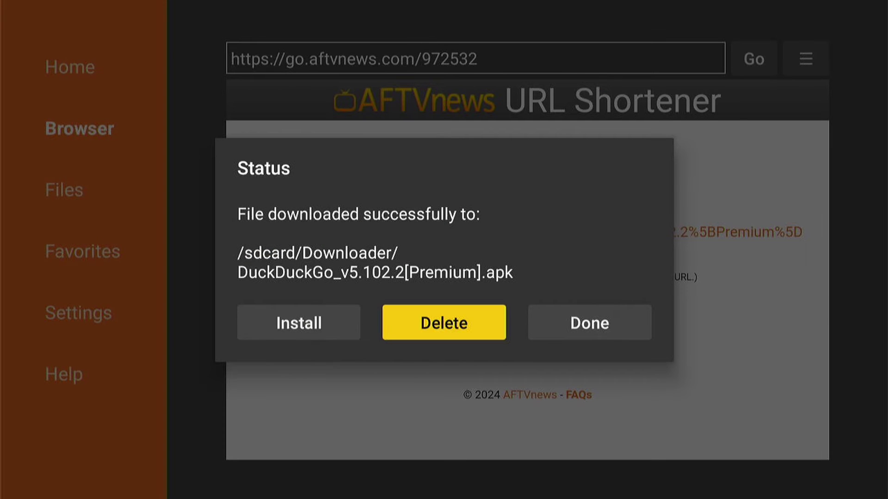
key(Return)
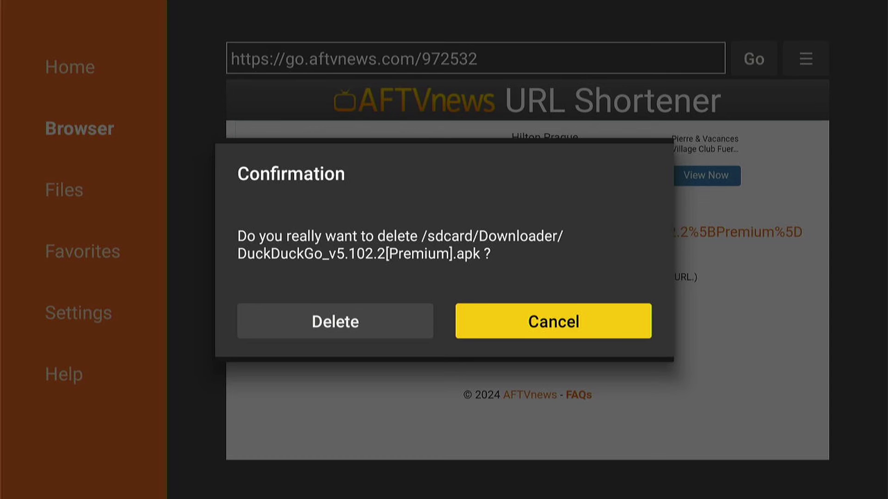
key(Left)
key(Return)
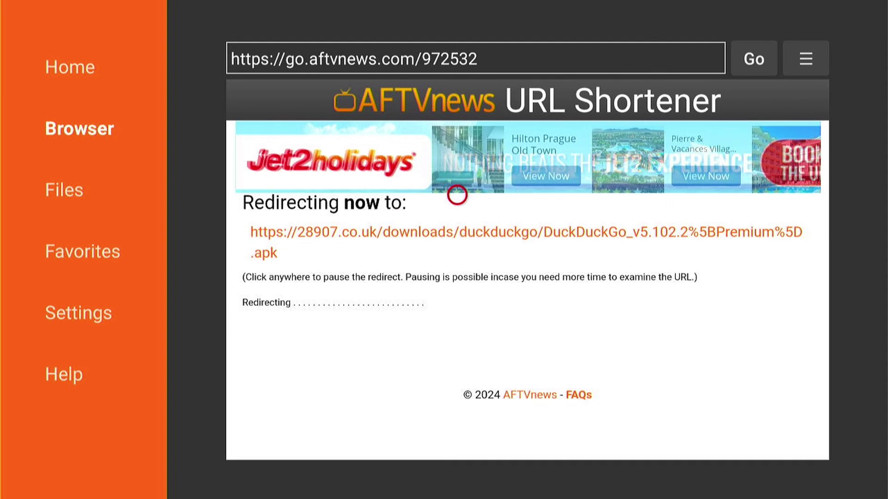
key(Home)
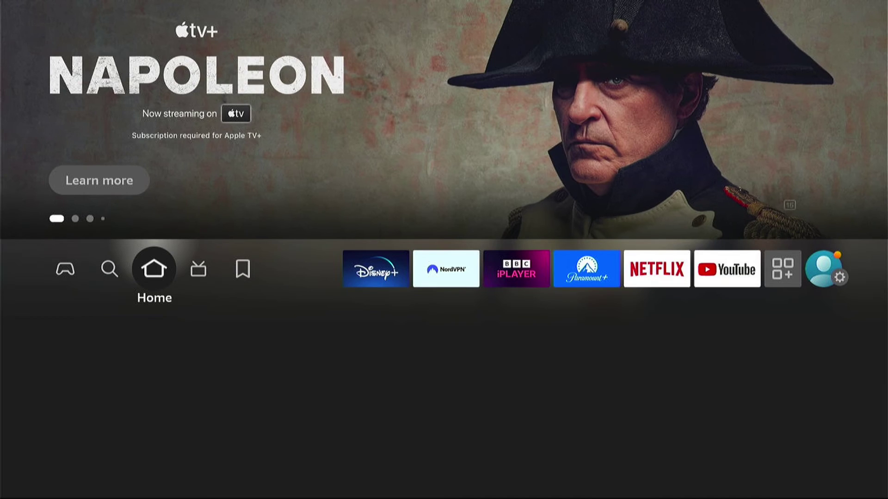
Move the DuckDuckGo app from the full apps list into the first favourites slot.
key(Right)
key(Right)
key(Right)
key(Right)
key(Right)
key(Right)
key(Right)
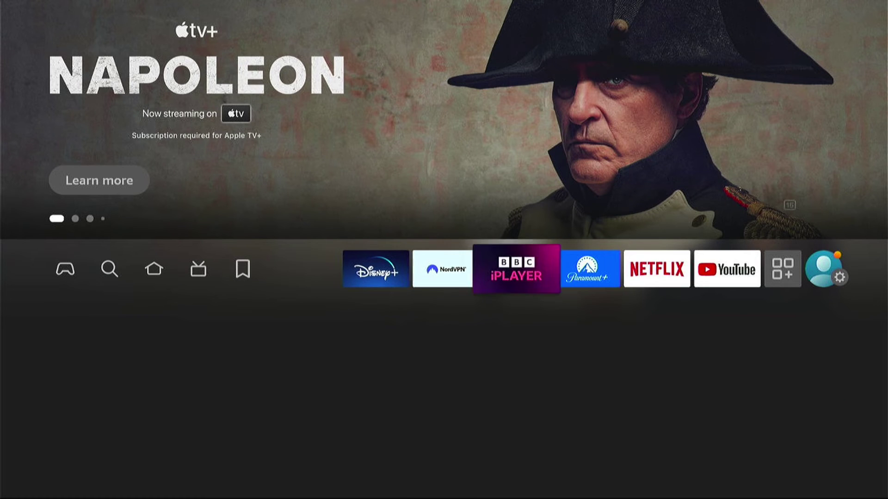
key(Right)
key(Right)
key(Down)
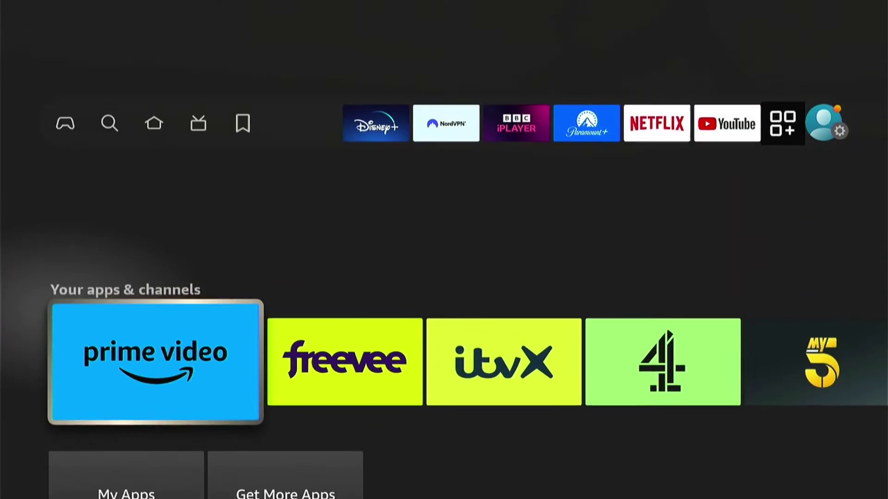
key(Down)
key(Return)
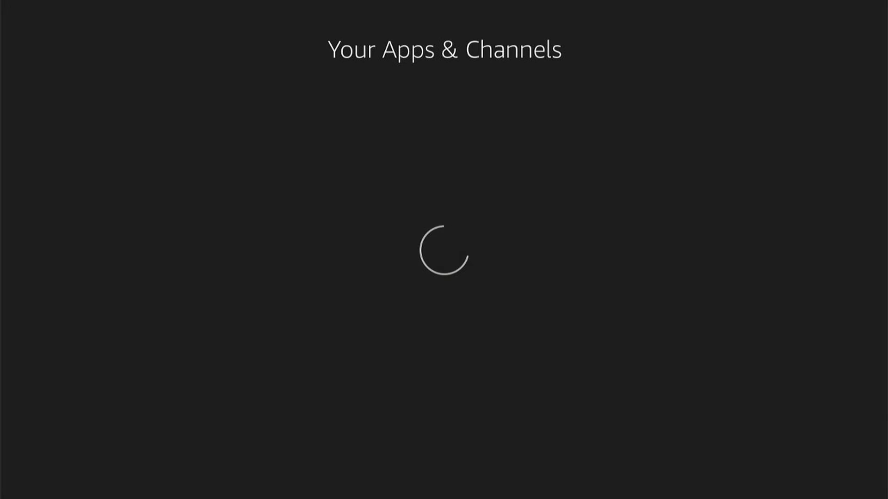
key(Down)
key(Down)
key(Down)
key(Right)
key(Right)
key(Right)
key(Right)
key(Right)
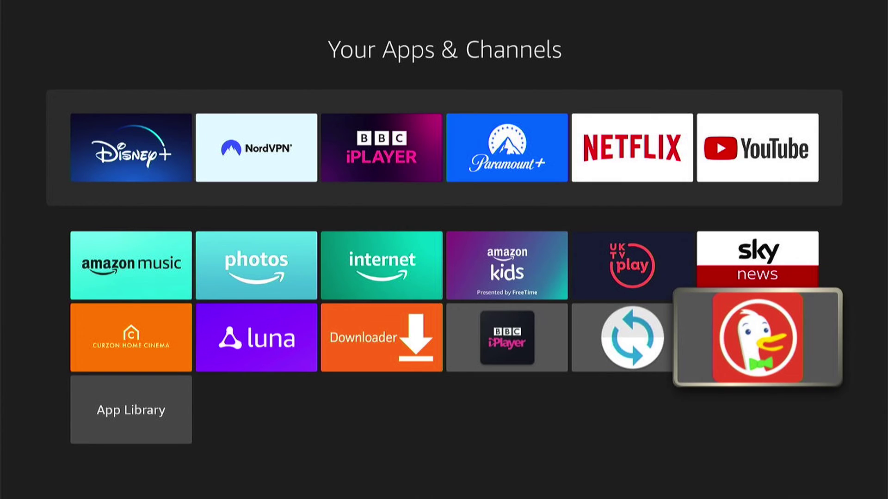
key(Menu)
key(Return)
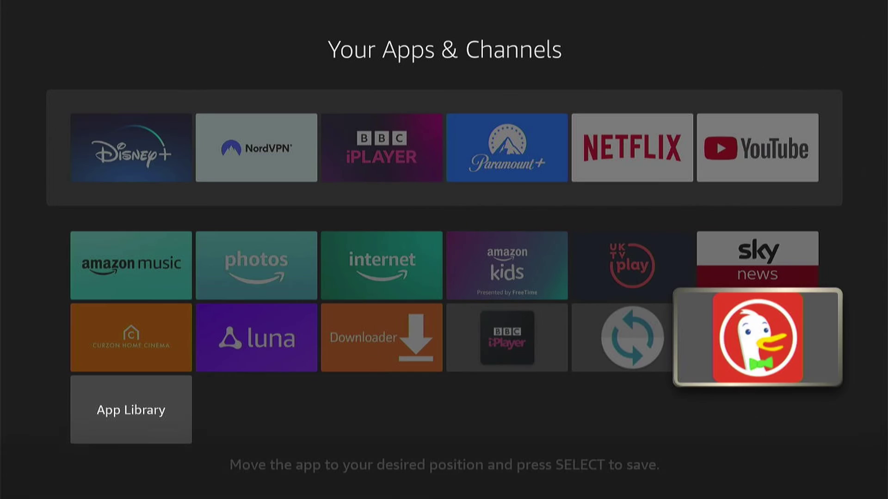
key(Up)
key(Up)
key(Left)
key(Left)
key(Left)
key(Left)
key(Left)
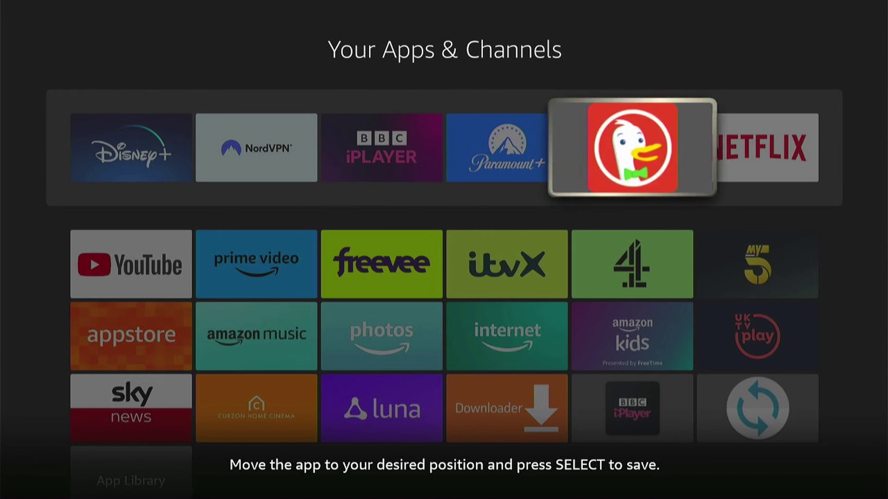
key(Return)
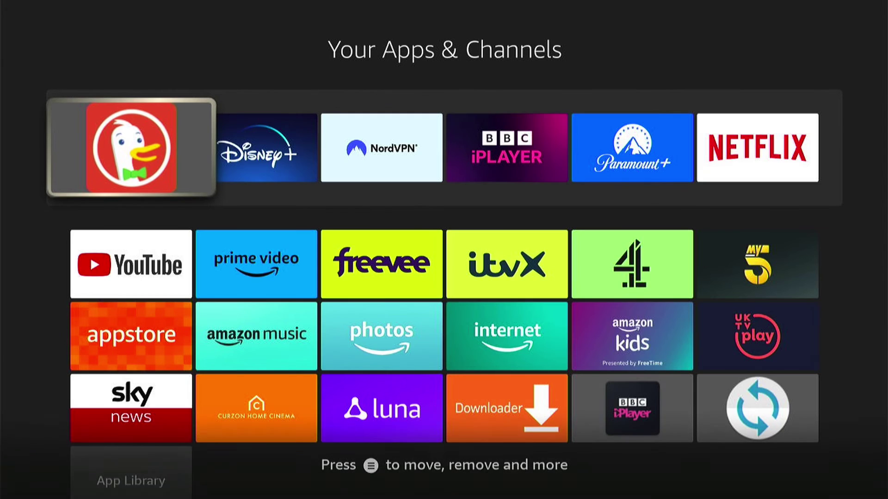
Return to the home screen and launch DuckDuckGo from its tile.
key(Escape)
key(Right)
key(Right)
key(Right)
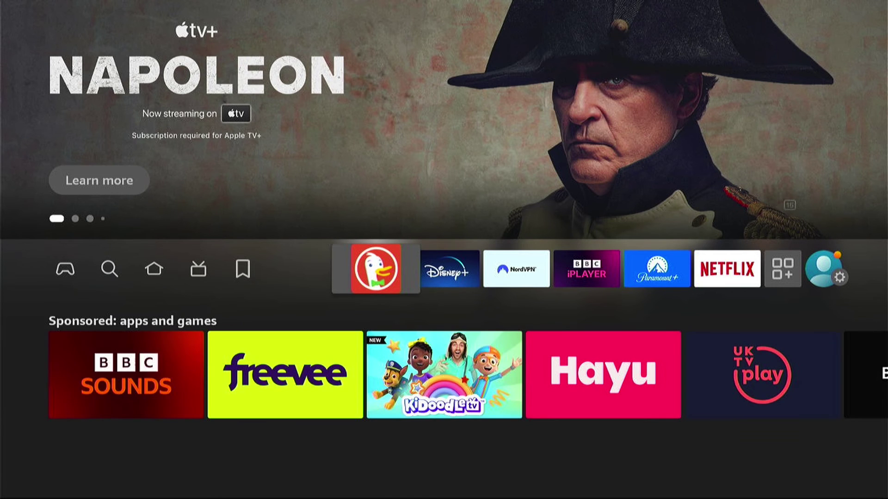
key(Return)
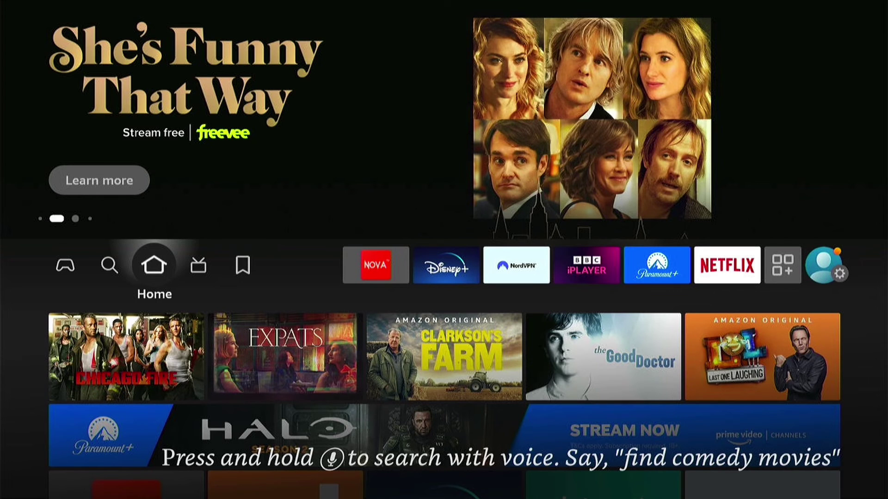
Open the full list of installed apps and highlight the NOVA tile.
key(Right)
key(Right)
key(Right)
key(Right)
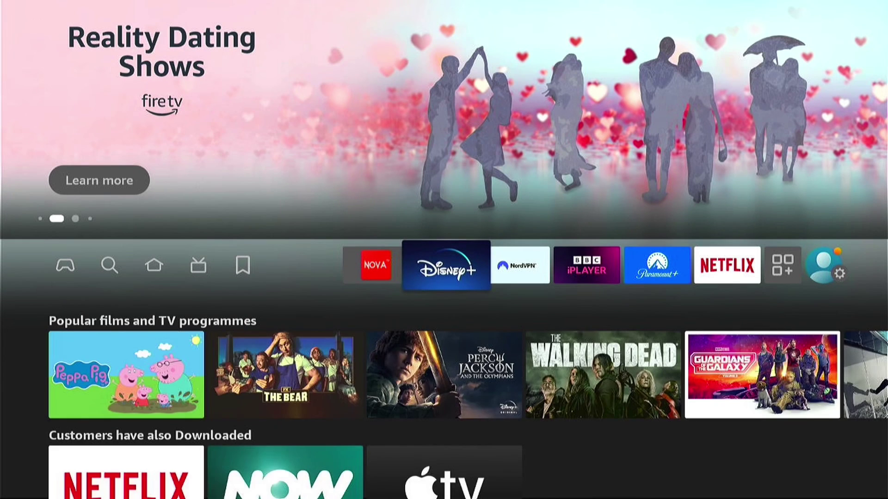
key(Left)
key(Right)
key(Right)
key(Right)
key(Right)
key(Right)
key(Right)
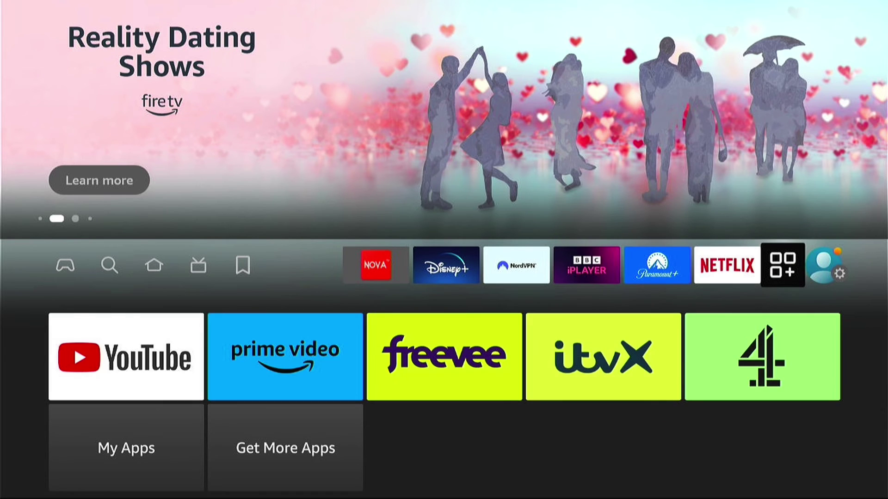
key(Down)
key(Down)
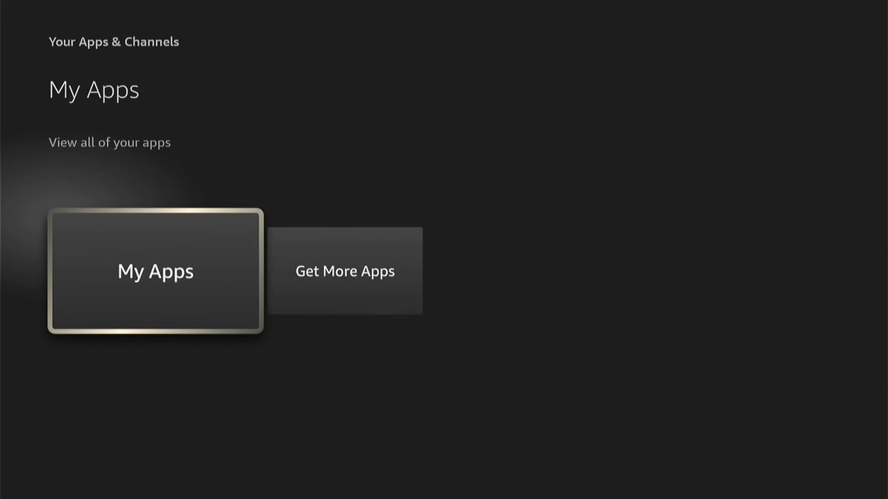
key(Return)
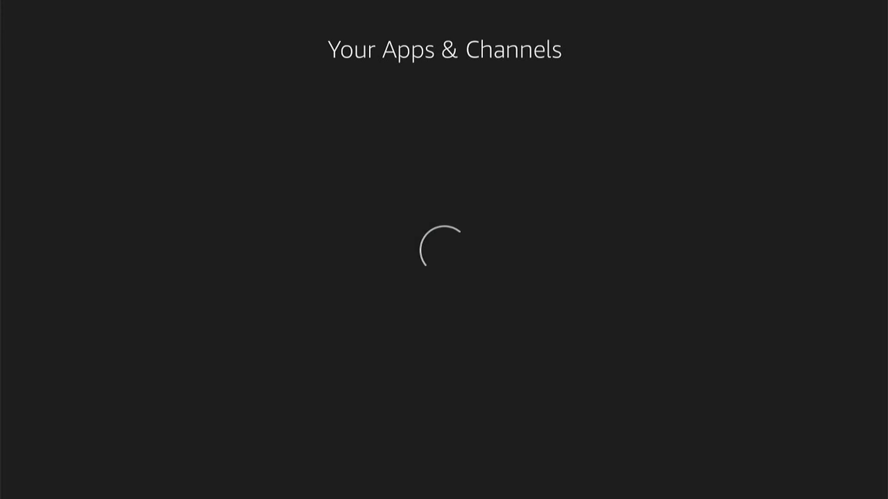
key(Down)
key(Down)
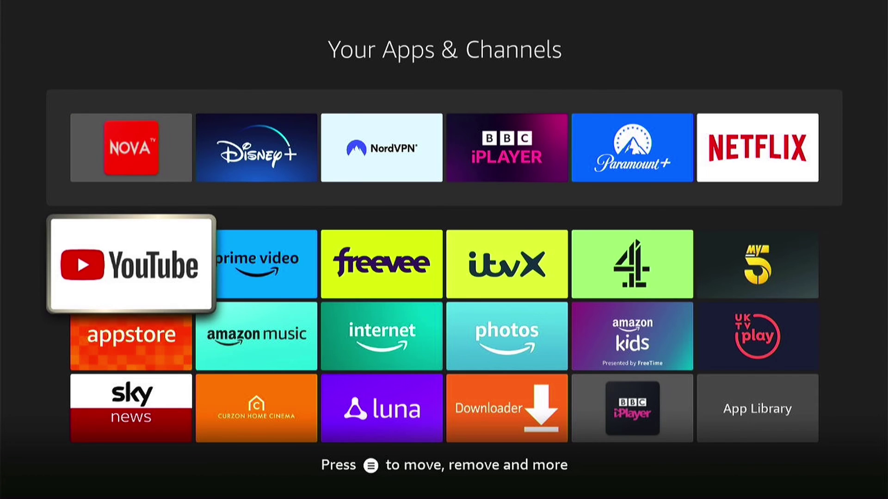
key(Down)
key(Up)
key(Up)
key(Up)
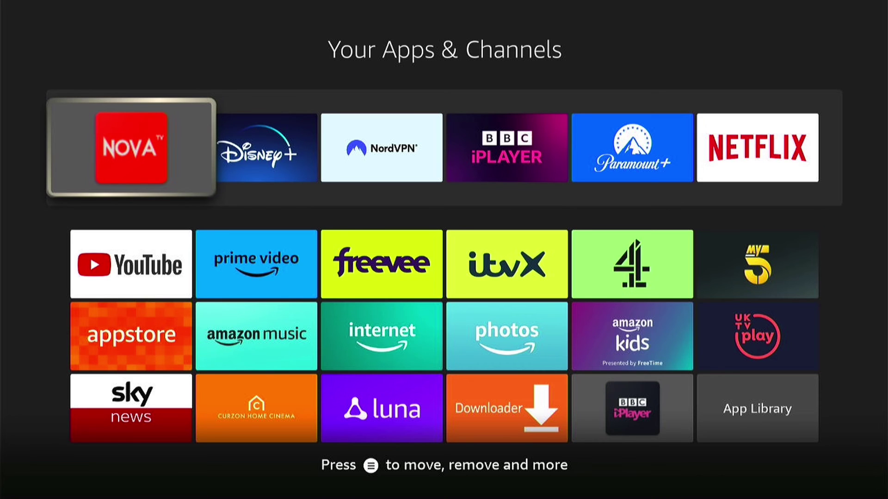
Uninstall NovaTV from its options menu, confirm removal, and return home.
key(Menu)
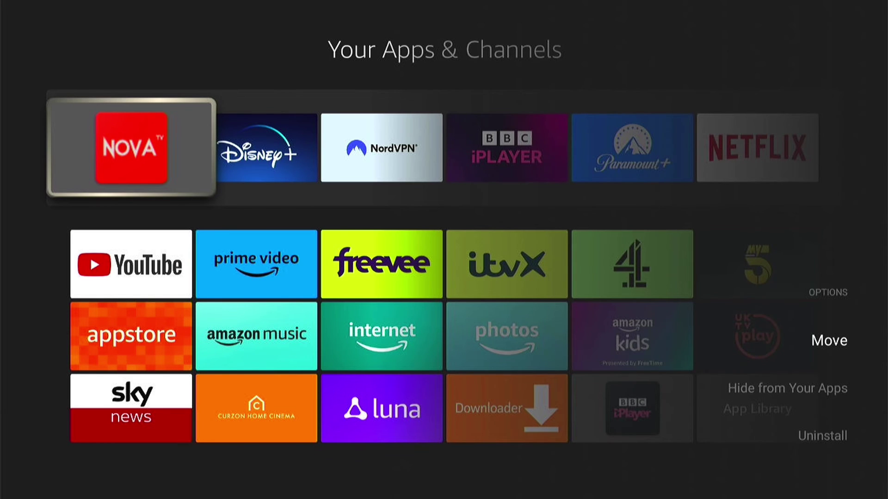
key(Down)
key(Down)
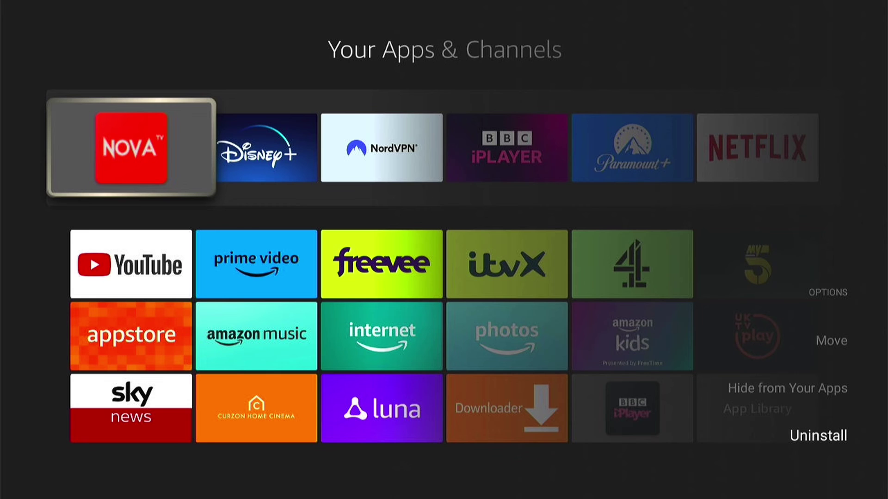
key(Return)
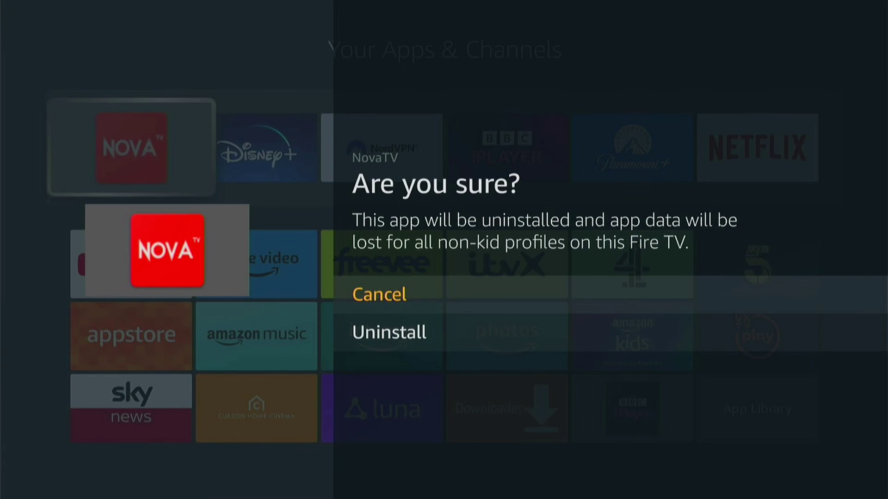
key(Down)
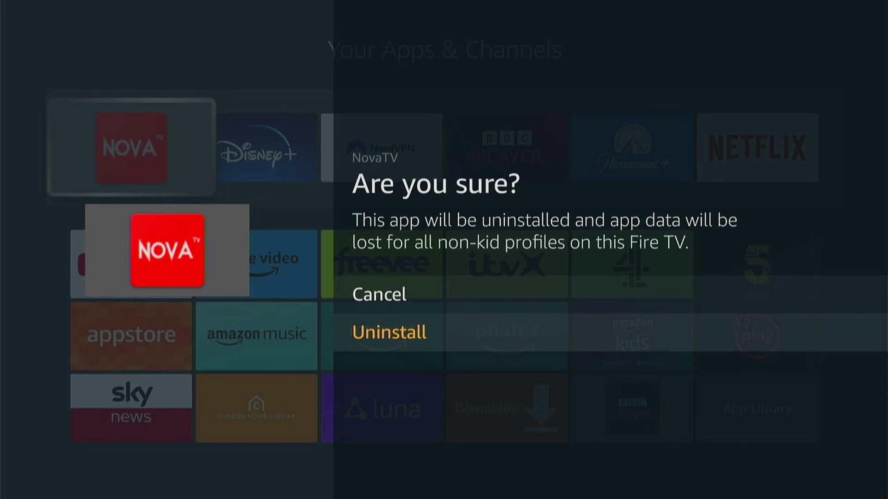
key(Return)
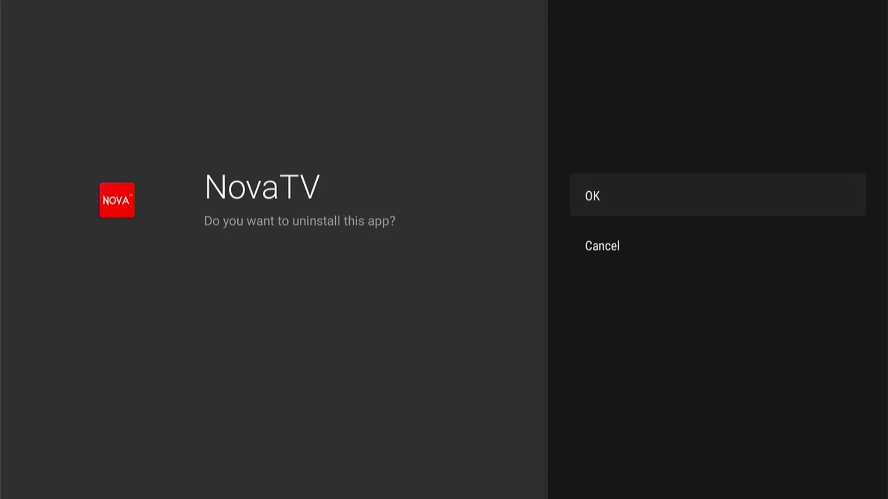
key(Return)
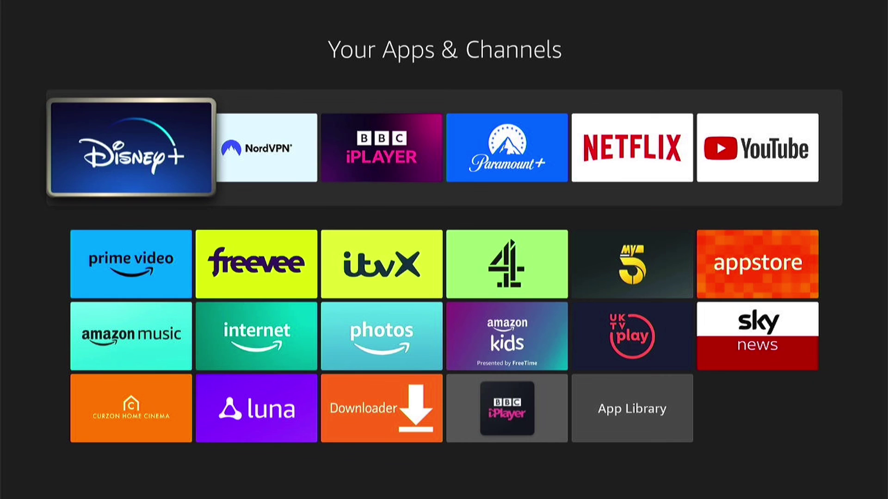
key(Escape)
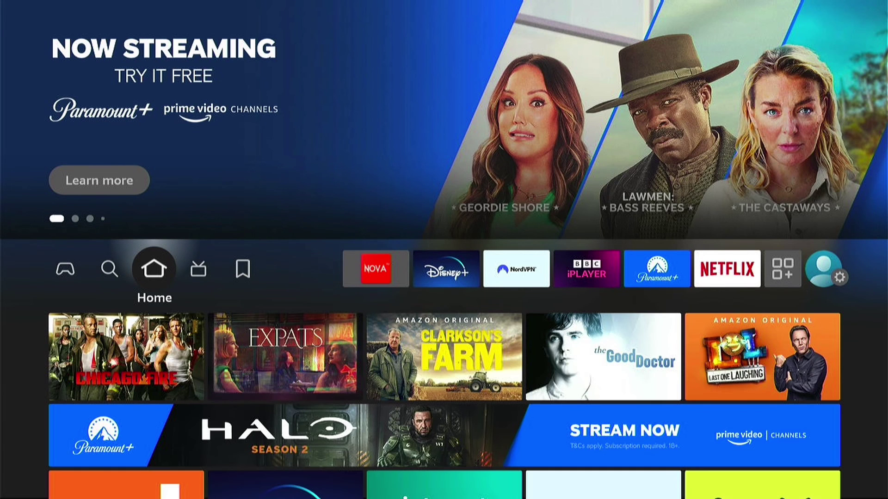
Browse the home screen's top bar and settle on the first favourites tile, ahead of Disney+.
key(Right)
key(Right)
key(Right)
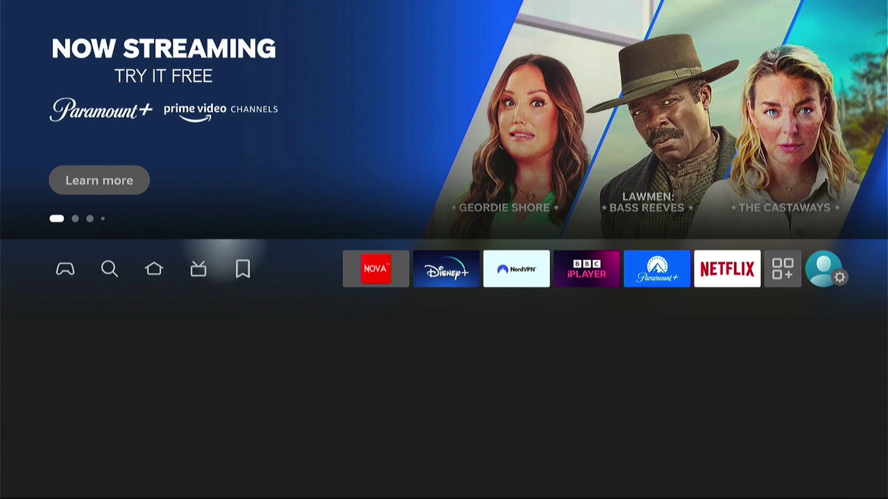
key(Left)
key(Left)
key(Left)
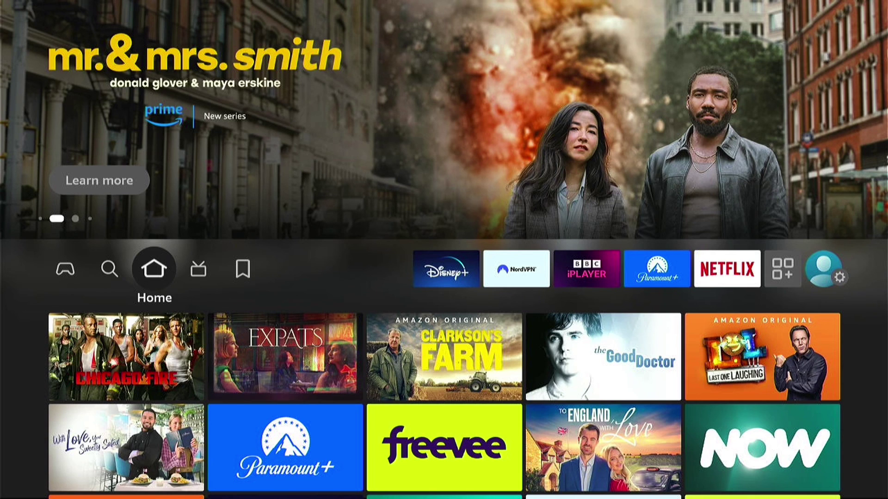
key(Right)
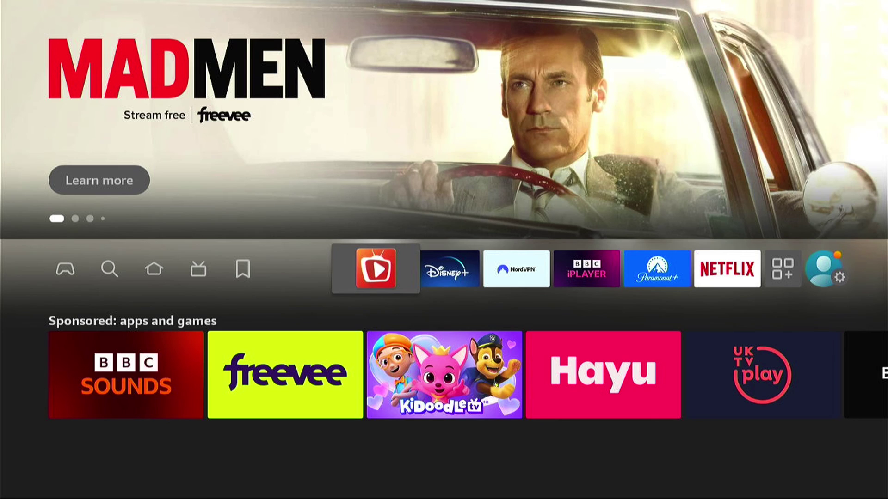